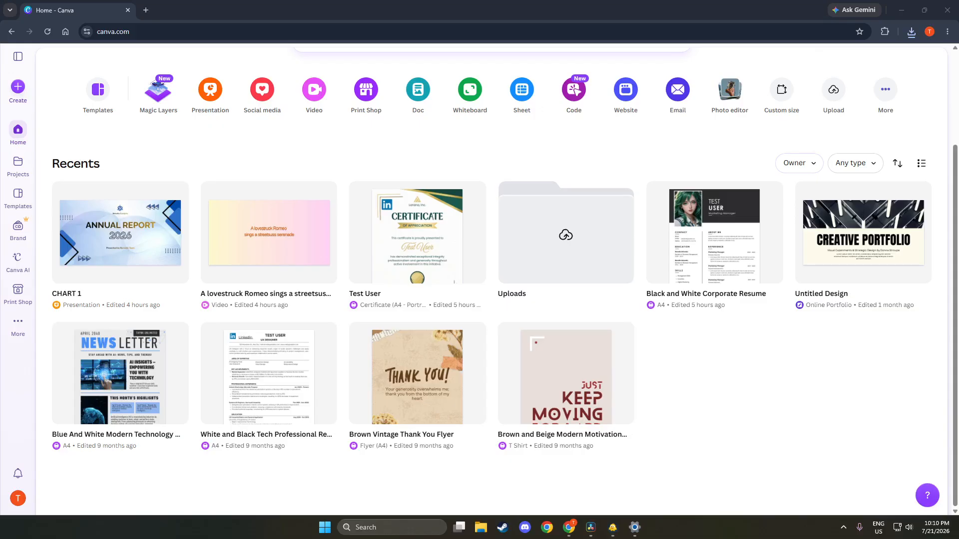
Open the CHART 1 presentation and add a pentagon shape, placing it beside the 2026 text under the end of the ANNUAL REPORT title
left_click(137, 249)
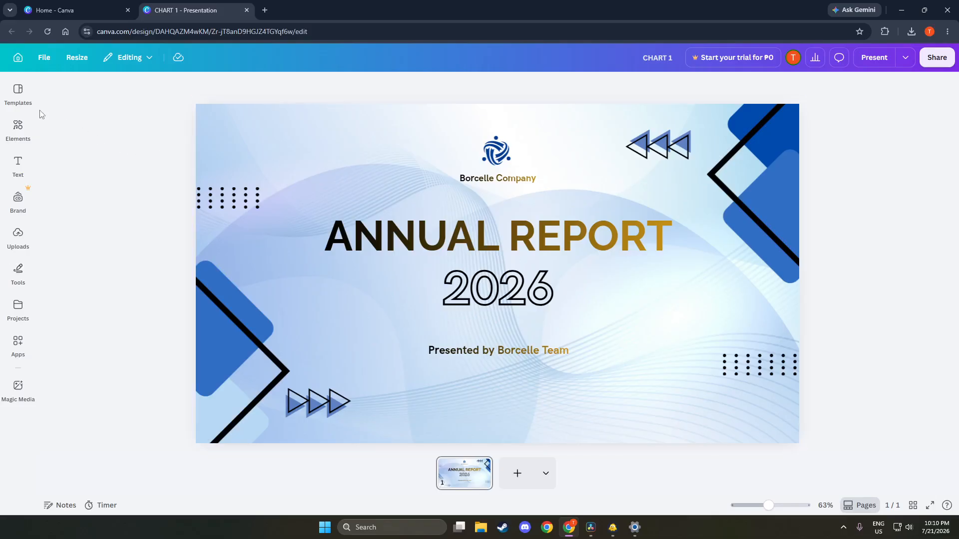
left_click(17, 134)
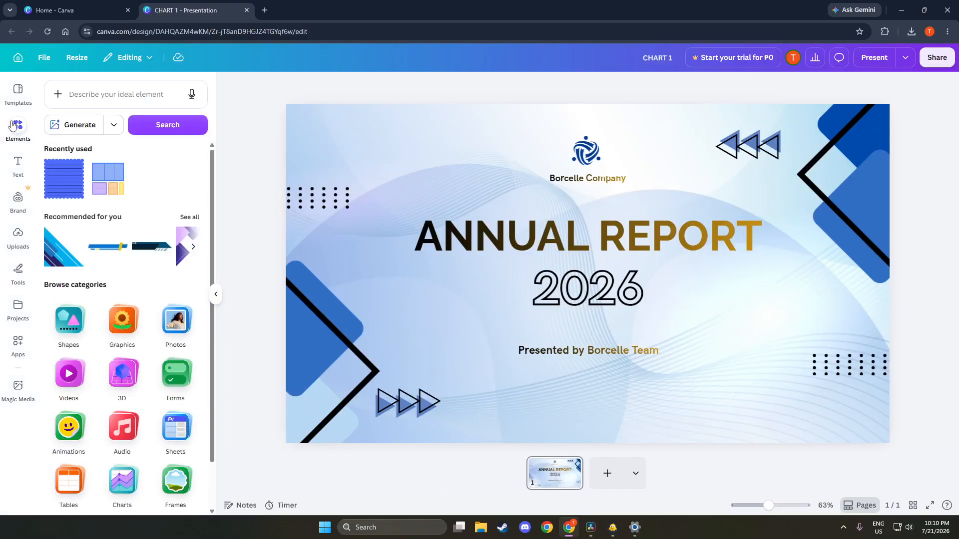
left_click(70, 330)
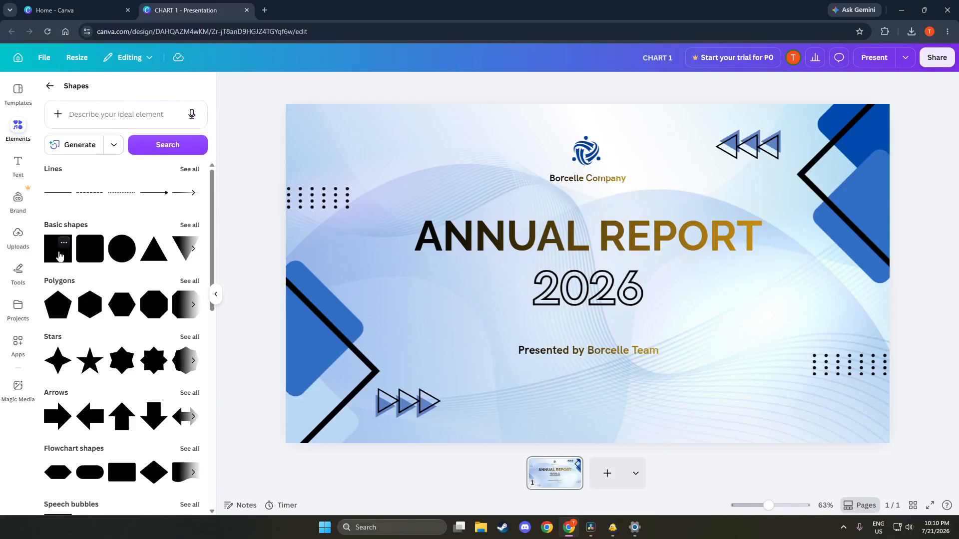
left_click(58, 305)
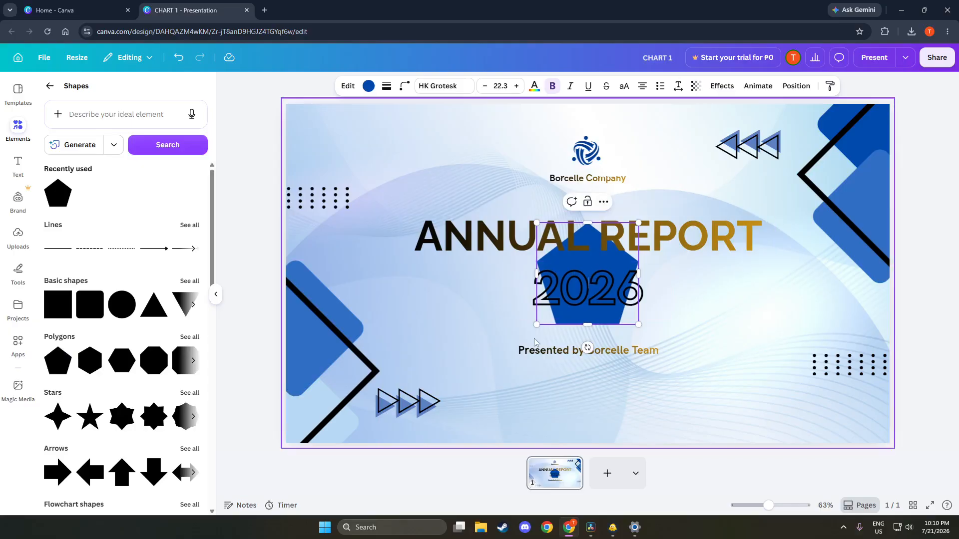
left_click_drag(588, 263, 753, 311)
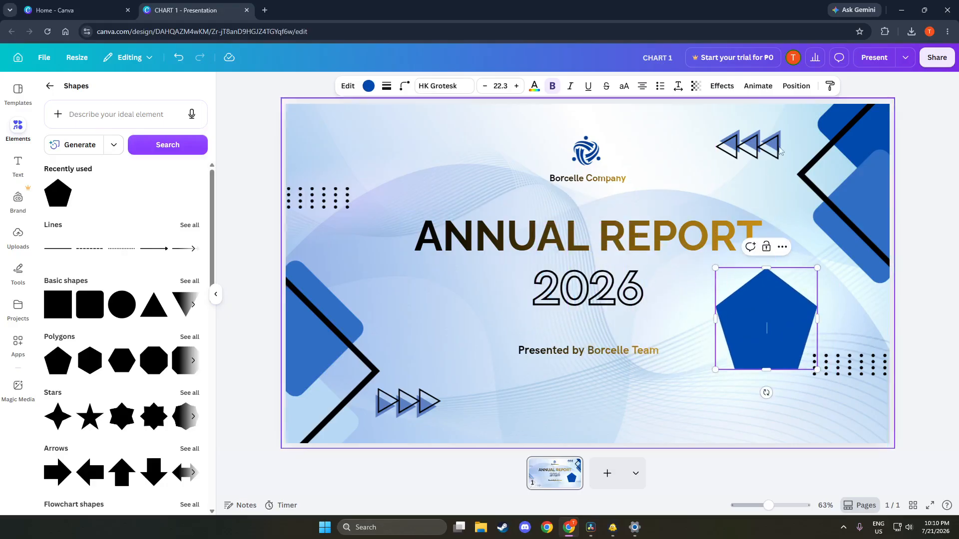
Apply the Rise animation to the pentagon
left_click(759, 87)
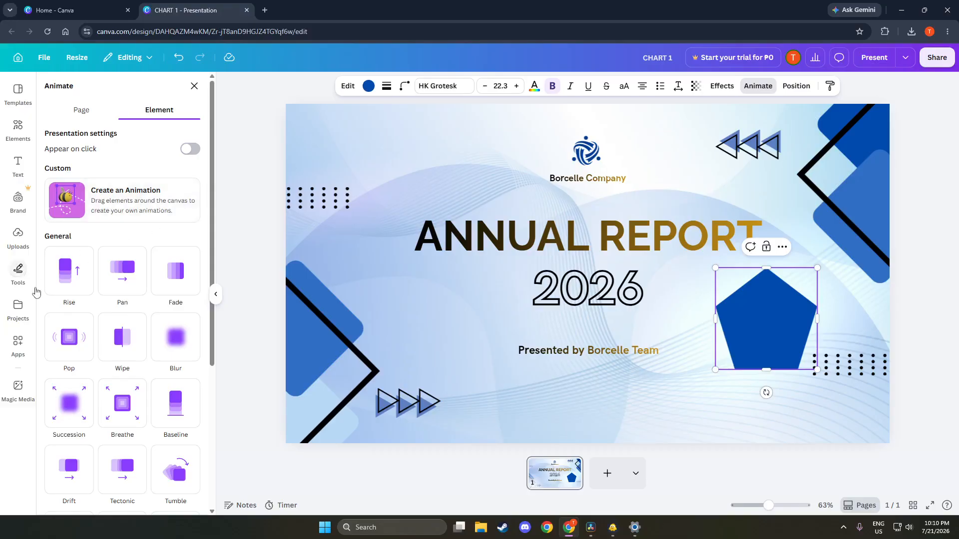
left_click(56, 281)
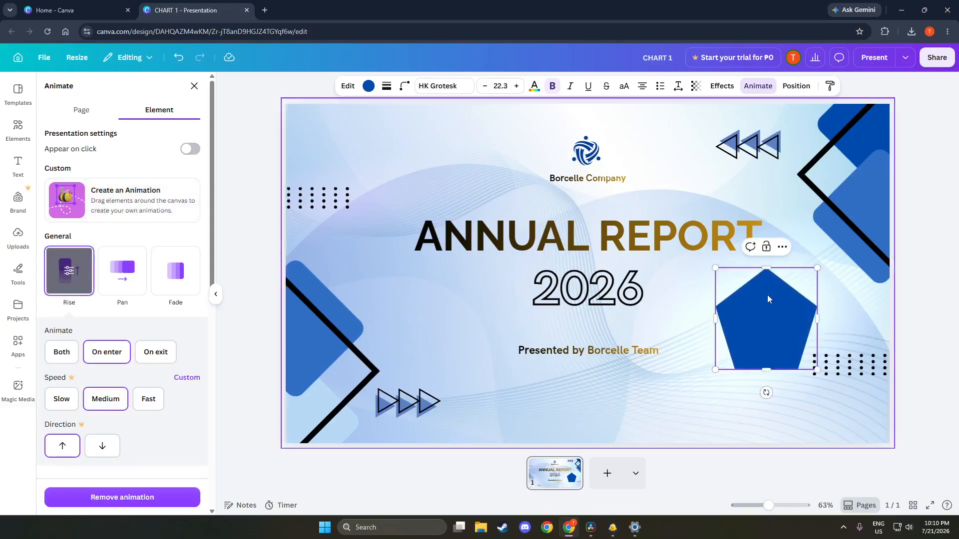
Enlarge the pentagon to roughly the width of the 2026 text box and centre it horizontally behind the text
left_click_drag(779, 314, 696, 293)
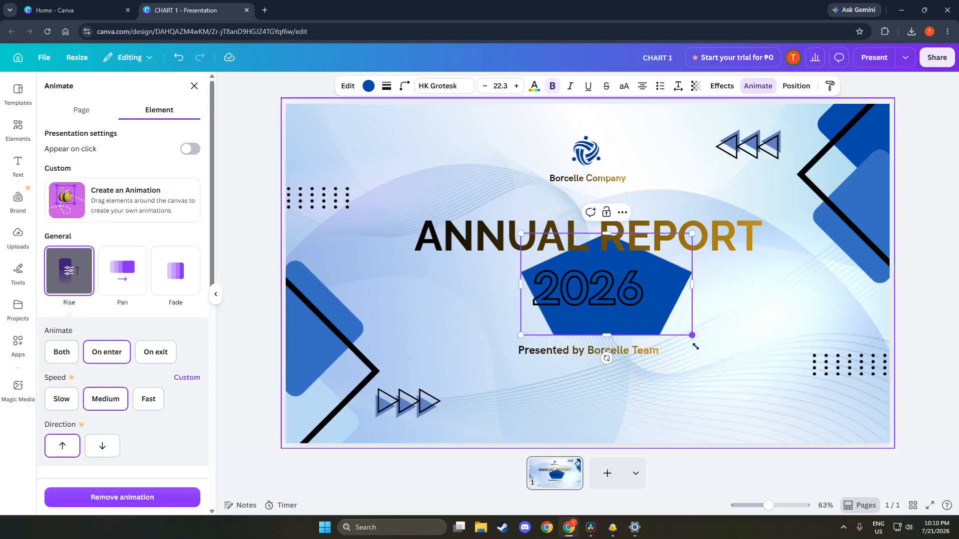
left_click_drag(691, 336, 785, 460)
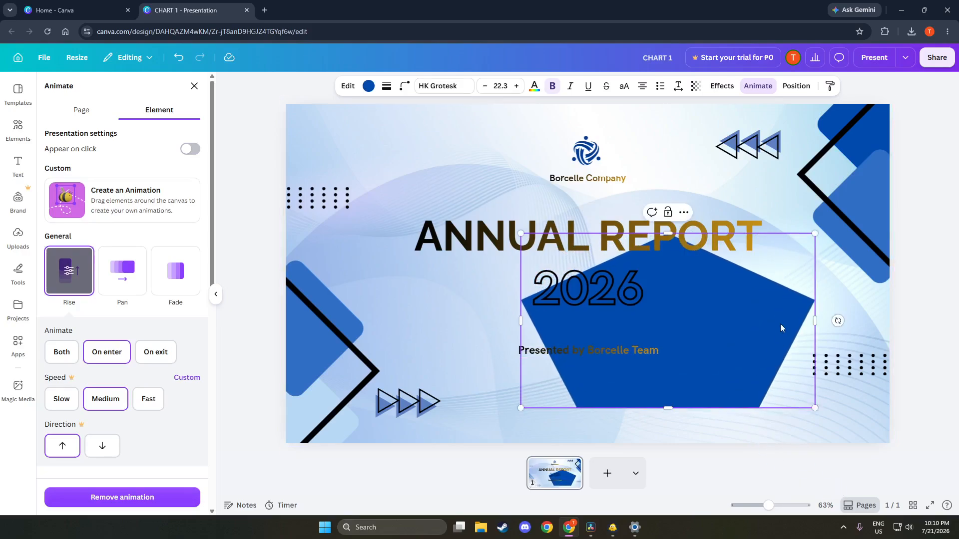
left_click_drag(815, 324, 685, 324)
left_click(658, 325)
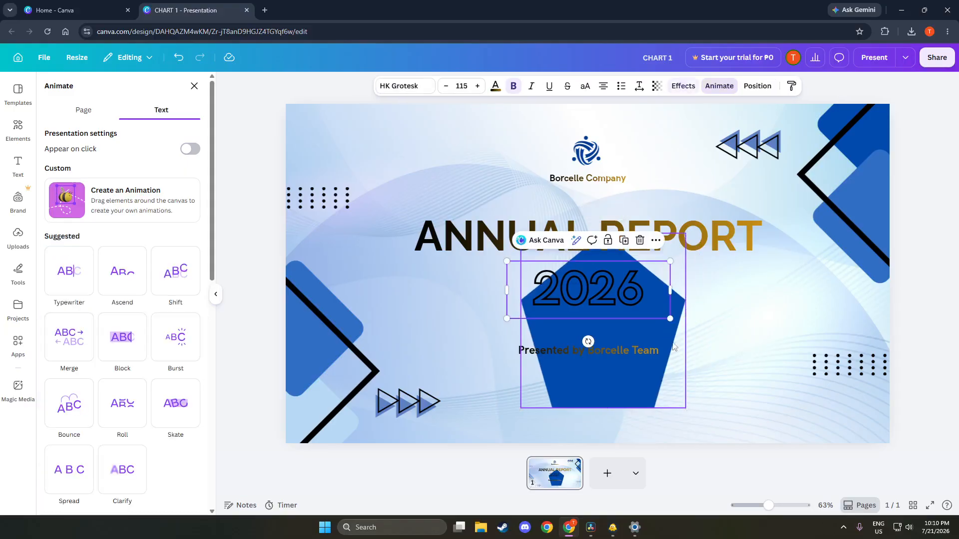
left_click(620, 391)
mouse_move(619, 391)
left_mouse_down()
mouse_move(605, 323)
mouse_move(601, 430)
mouse_move(607, 379)
left_mouse_up()
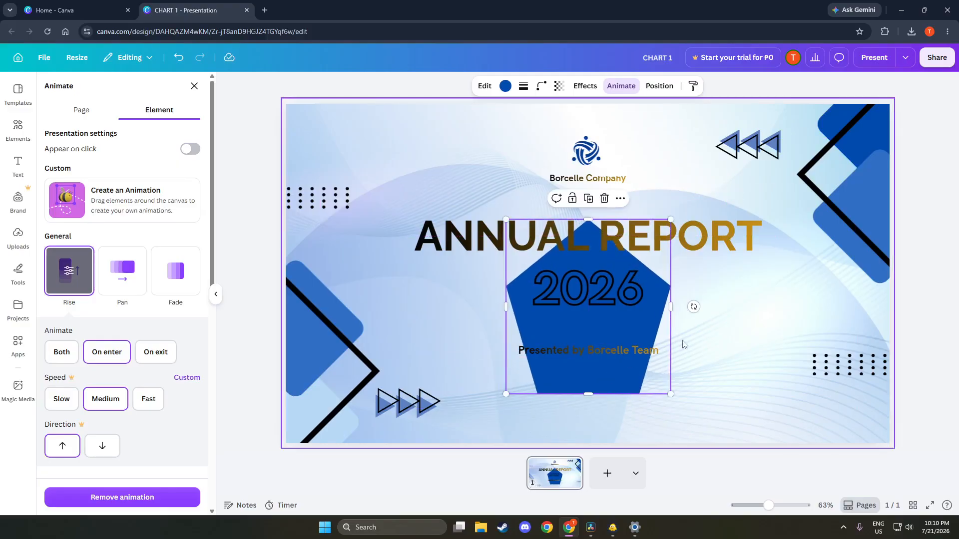
left_click_drag(611, 381, 610, 372)
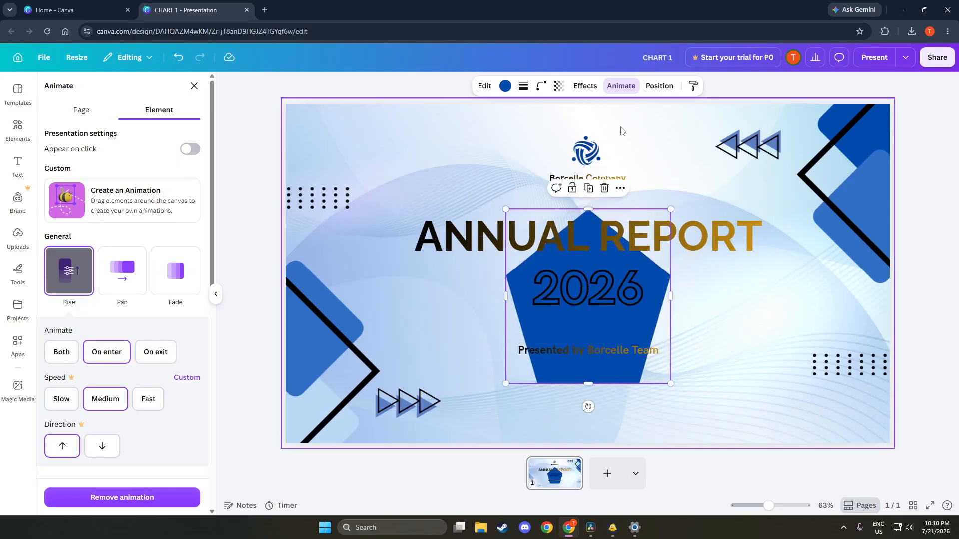
Try the Rise animation's On exit and Both timings, return it to On enter, and try the downward direction
left_click(631, 93)
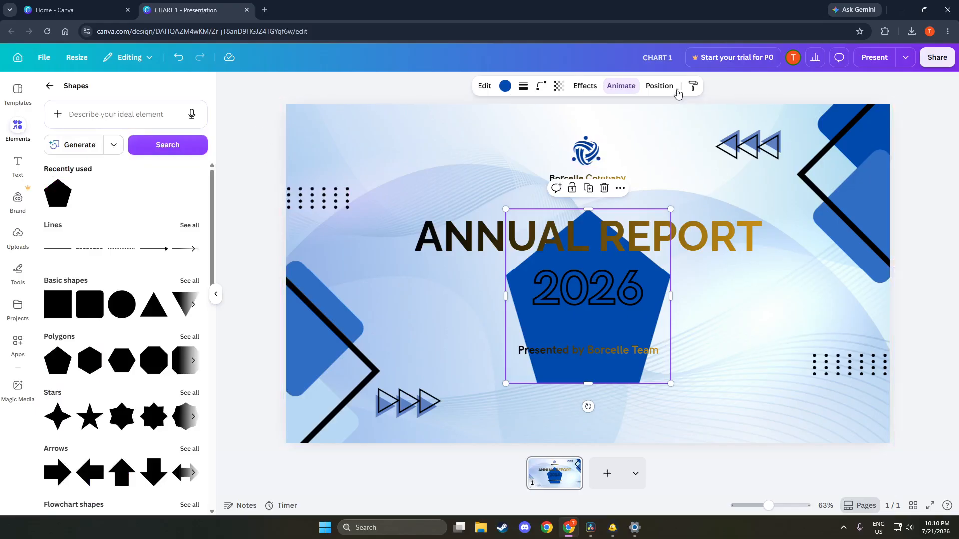
left_click(622, 88)
left_click(622, 87)
left_click(622, 88)
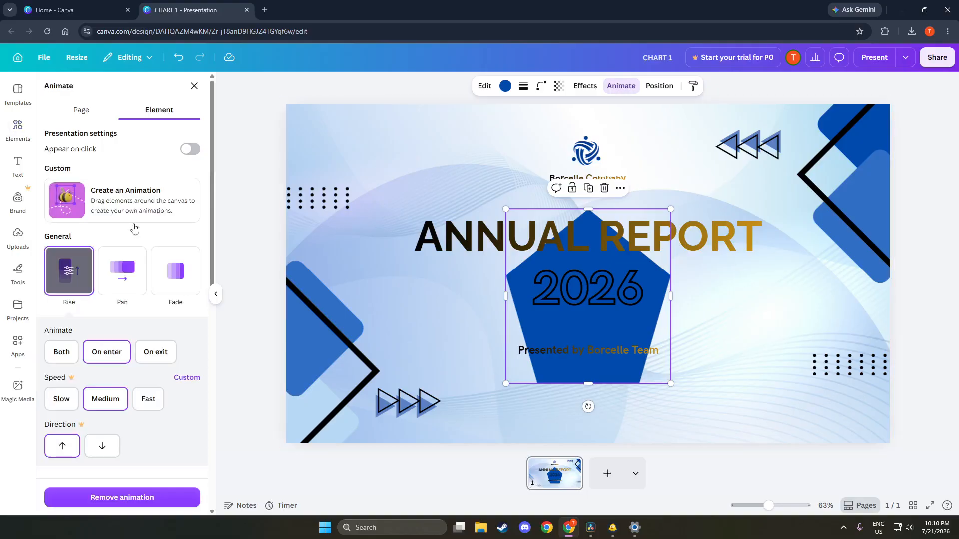
left_click(151, 353)
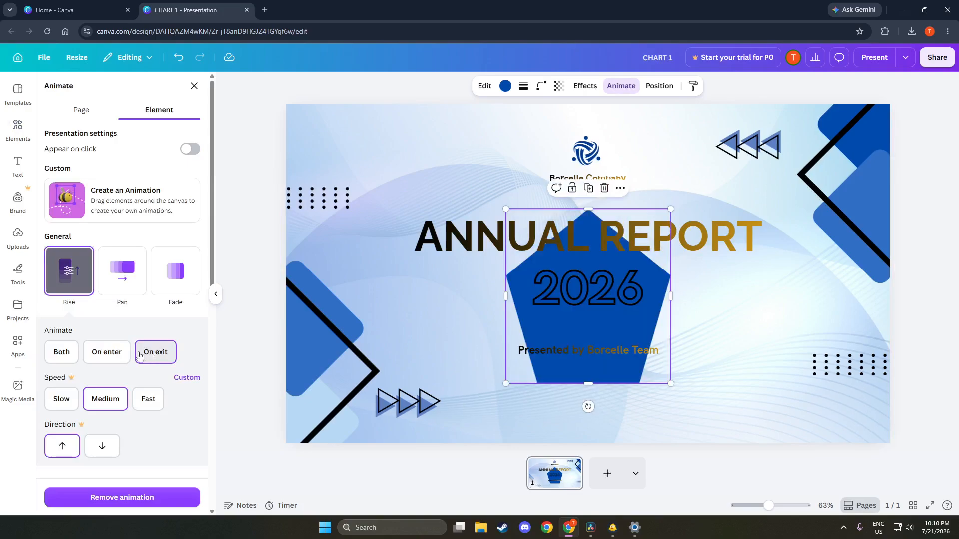
left_click(78, 358)
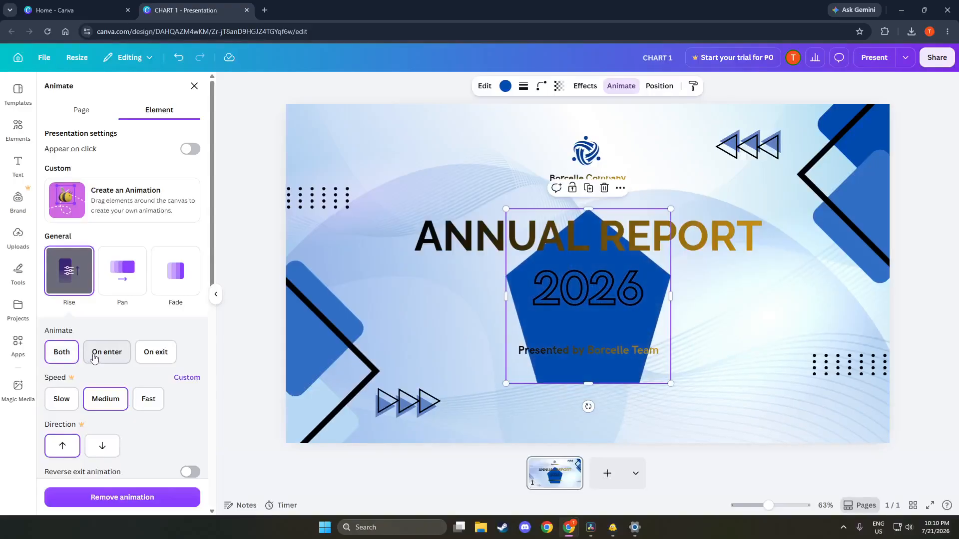
left_click(98, 357)
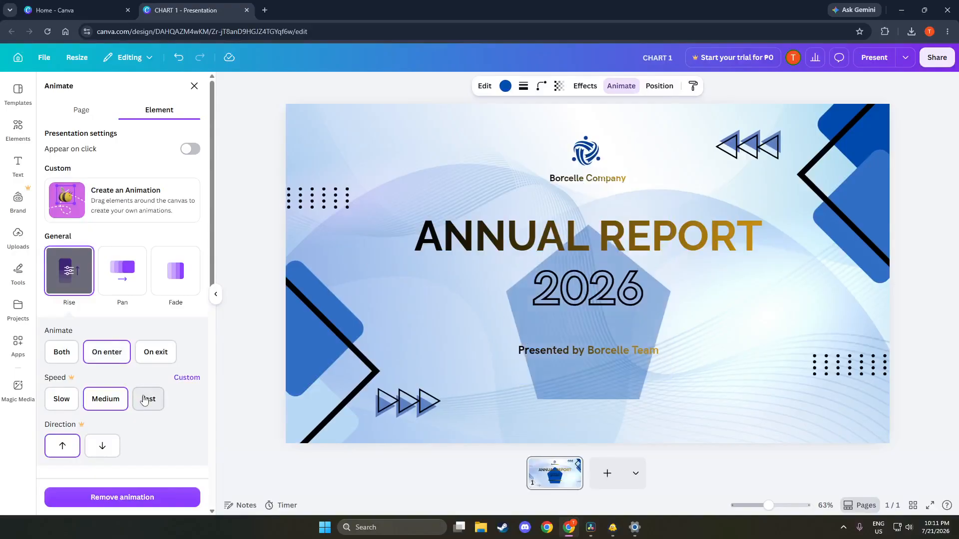
left_click(107, 443)
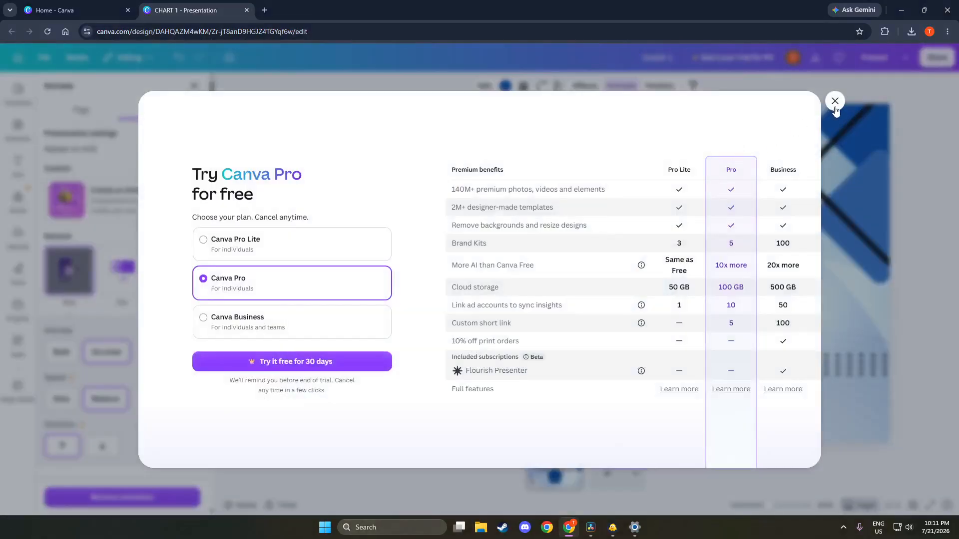
left_click(834, 101)
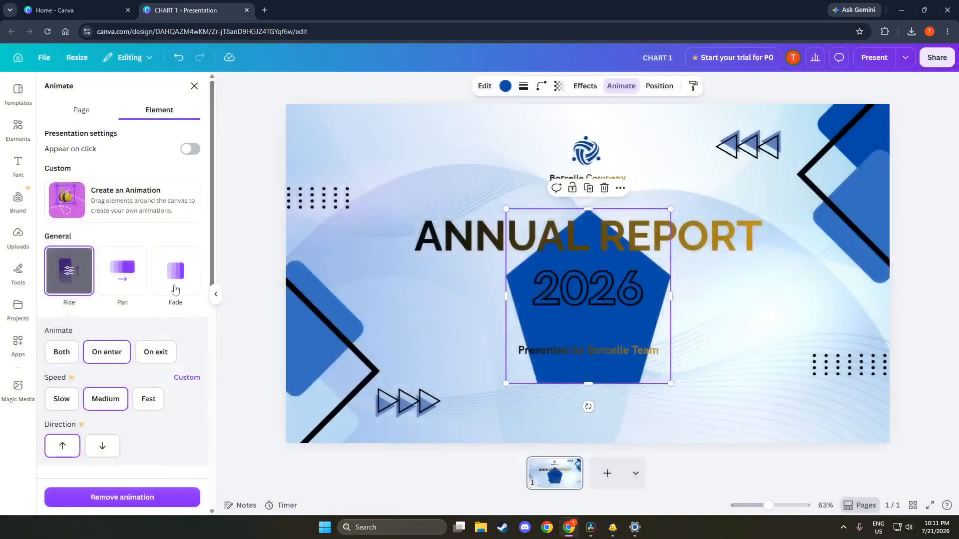
Try the Pop animation on the pentagon and replace it with Breathe scaled Out
scroll(119, 322, "down", 2)
scroll(120, 322, "down", 3)
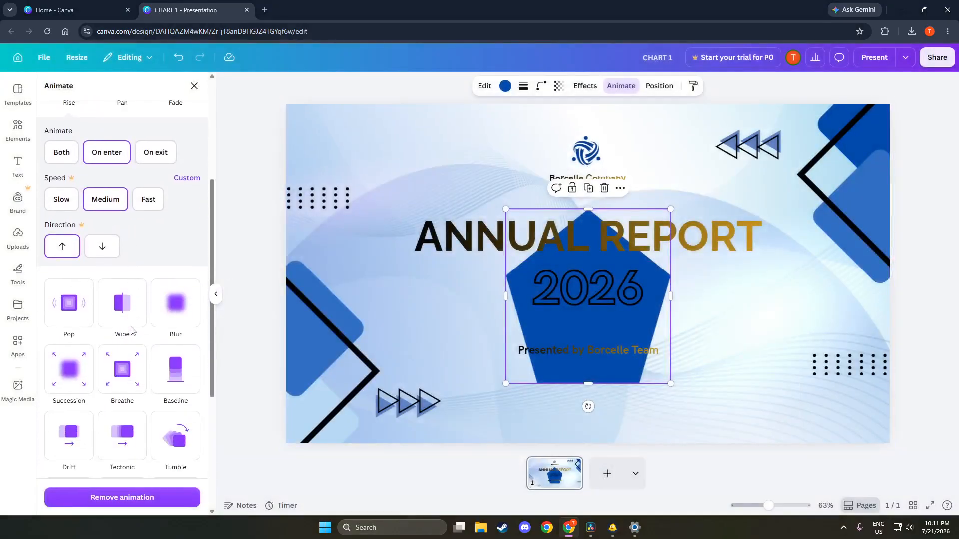
left_click(75, 325)
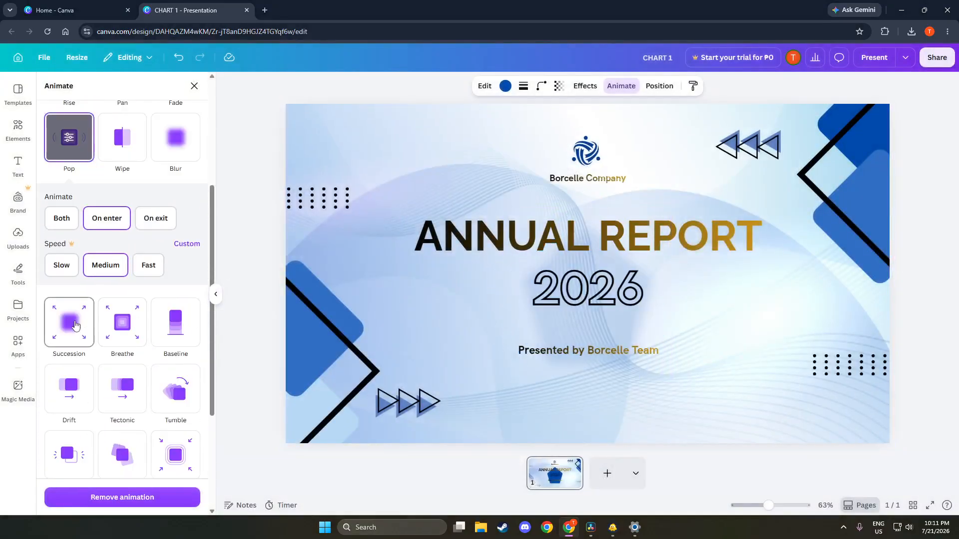
left_click(120, 319)
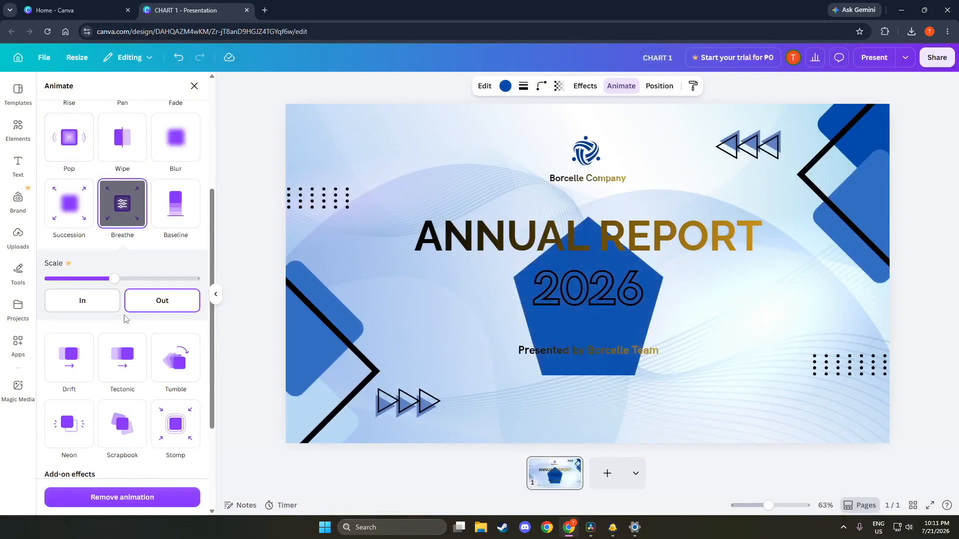
left_click(165, 302)
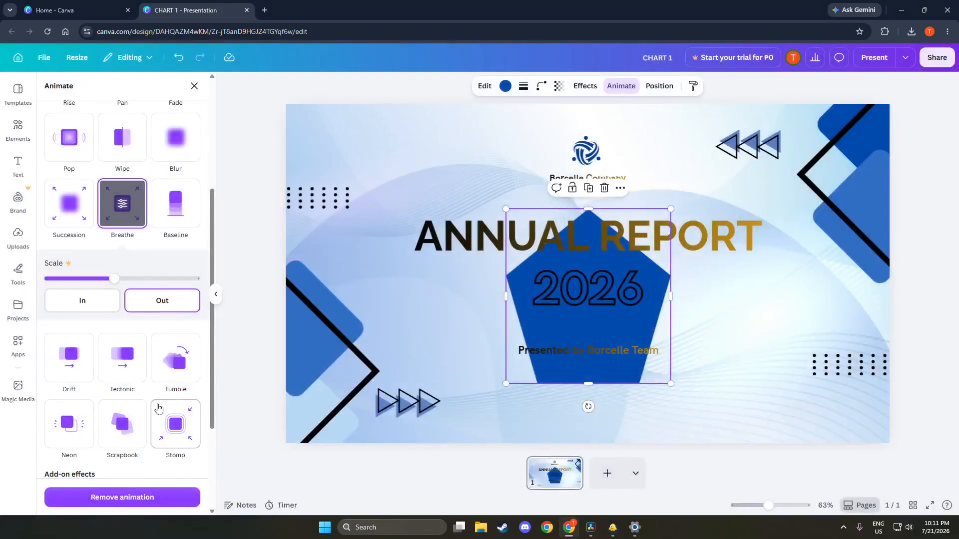
Add the Wiggle, Rotate and Flicker add-on effects to the pentagon
scroll(159, 410, "down", 2)
scroll(122, 400, "down", 1)
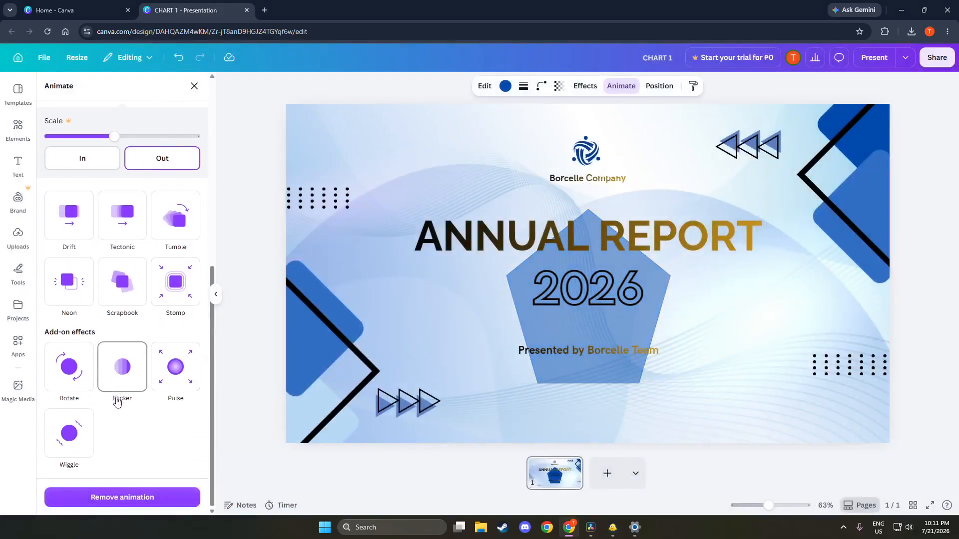
left_click(78, 439)
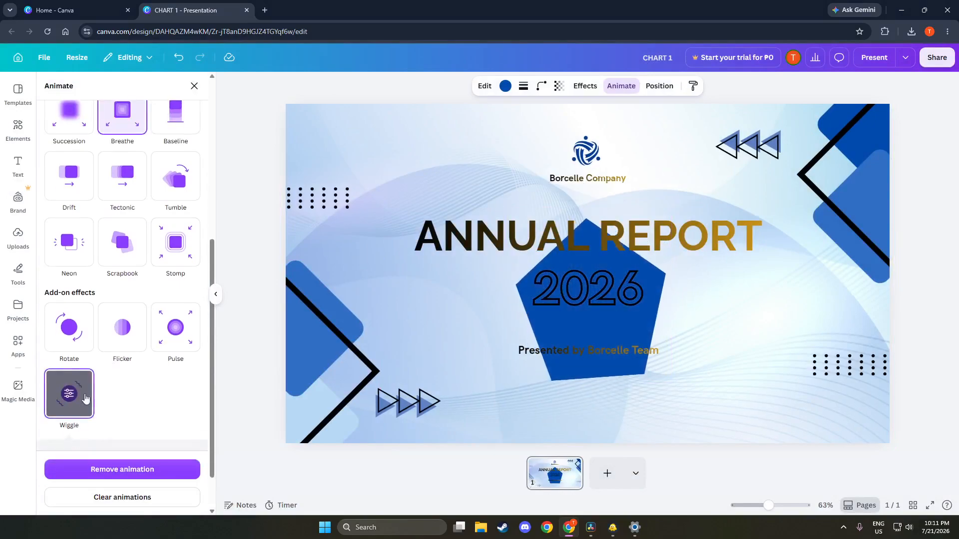
left_click(76, 338)
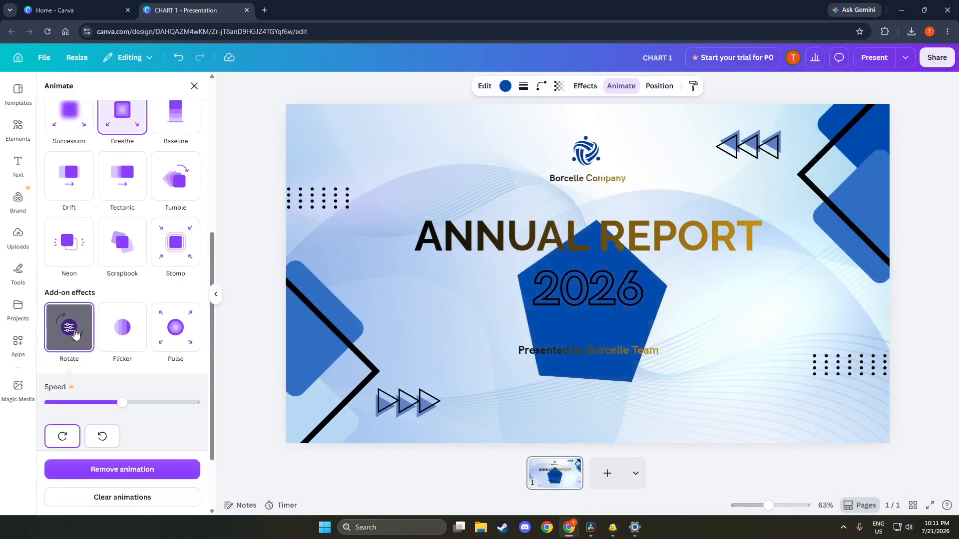
left_click(125, 335)
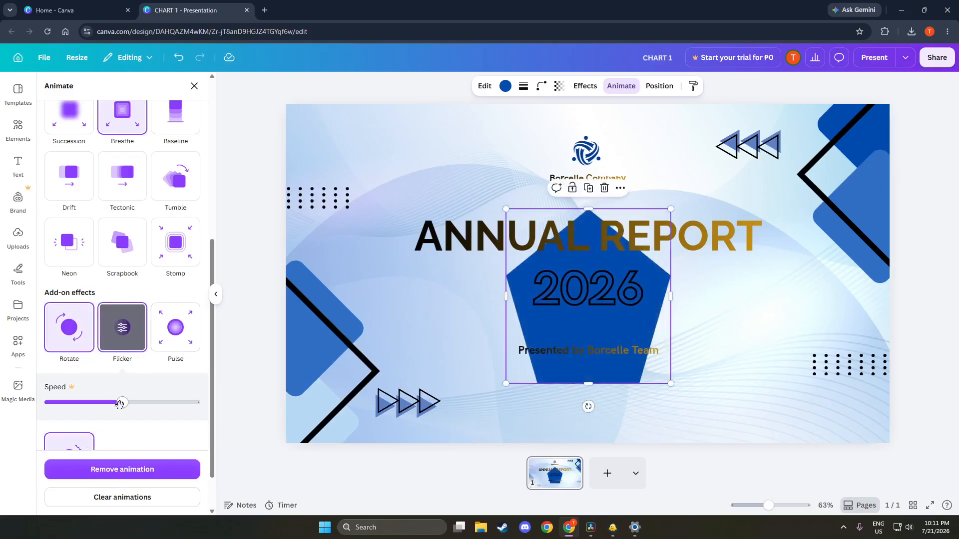
Make the pentagon appear on click and apply the Pan animation, trying On exit and Both before setting it to On enter
scroll(144, 355, "up", 6)
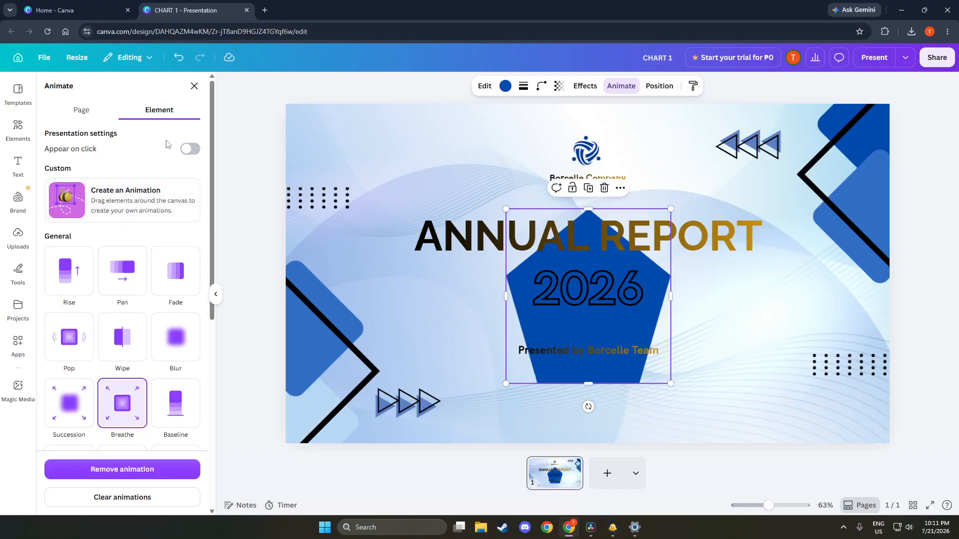
left_click(187, 149)
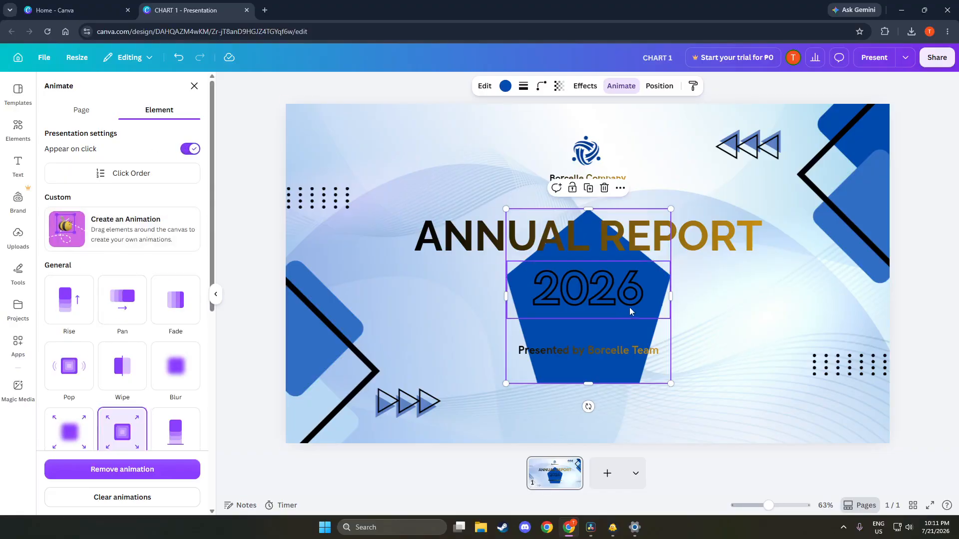
left_click(120, 304)
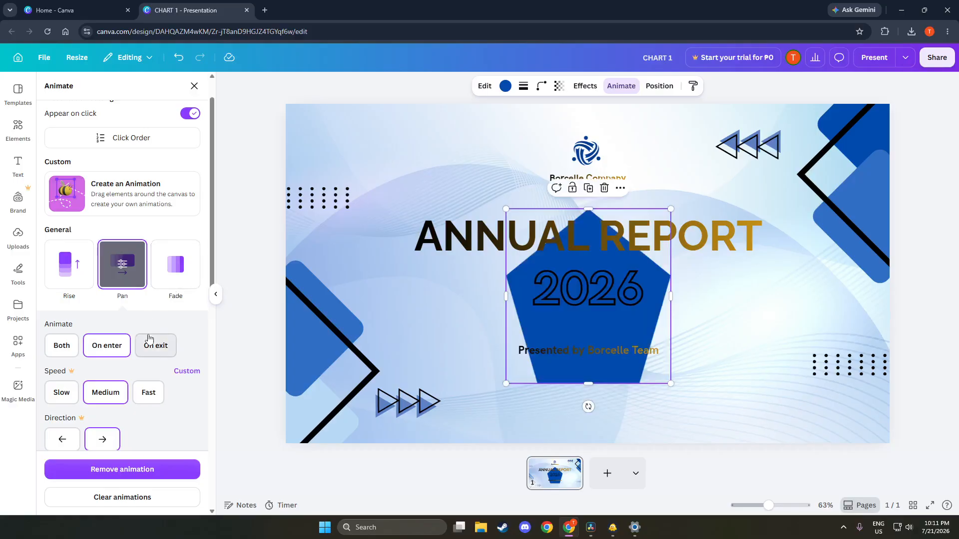
scroll(147, 343, "down", 3)
scroll(148, 342, "down", 1)
scroll(147, 339, "up", 1)
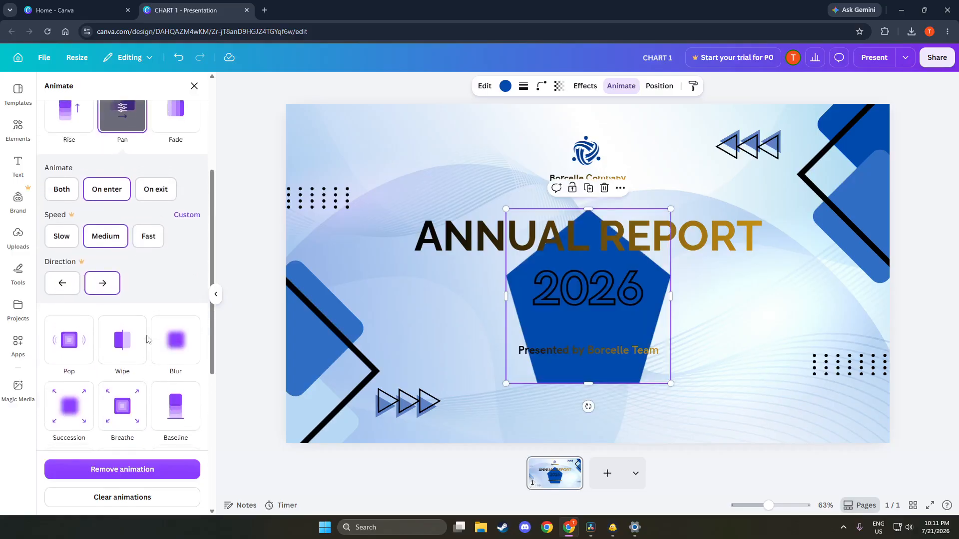
left_click(150, 196)
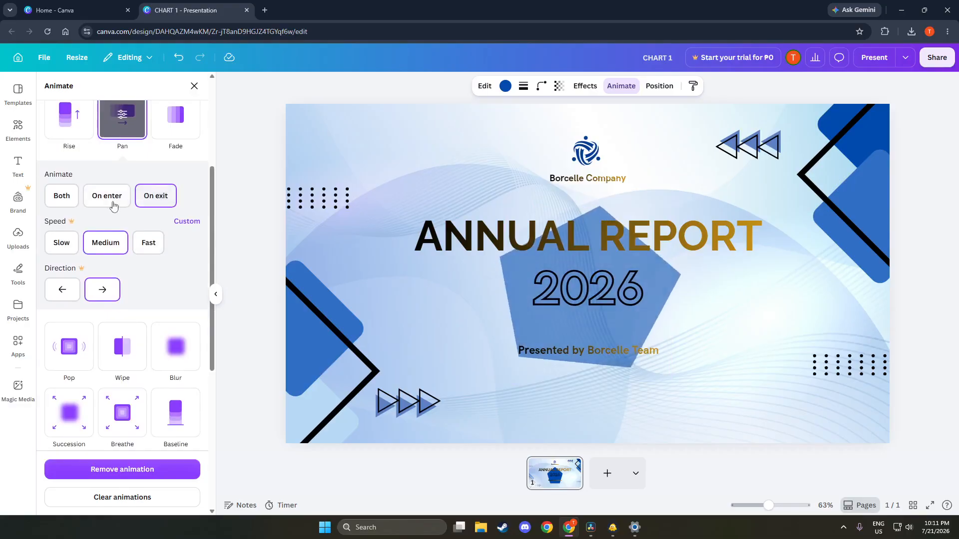
left_click(61, 196)
left_click(106, 197)
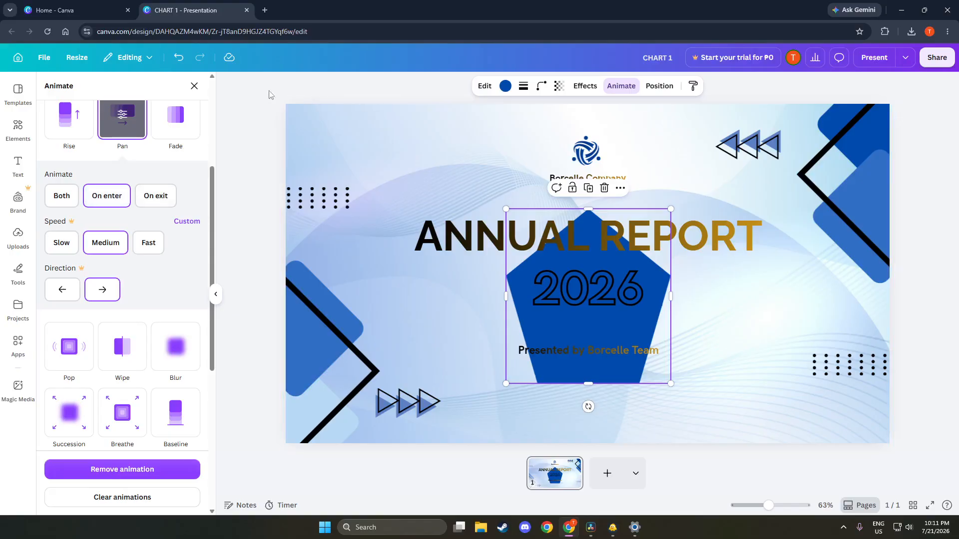
Check the design's save status
left_click(231, 56)
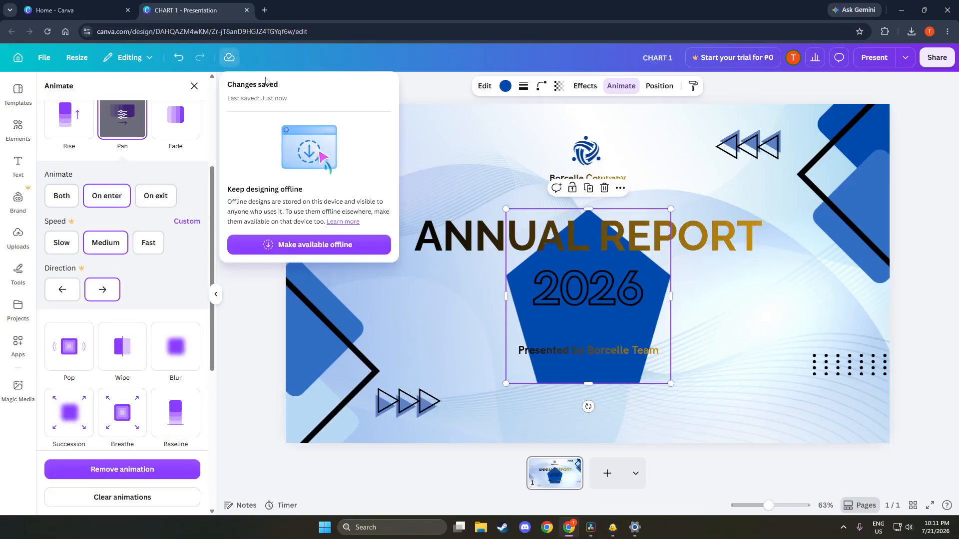